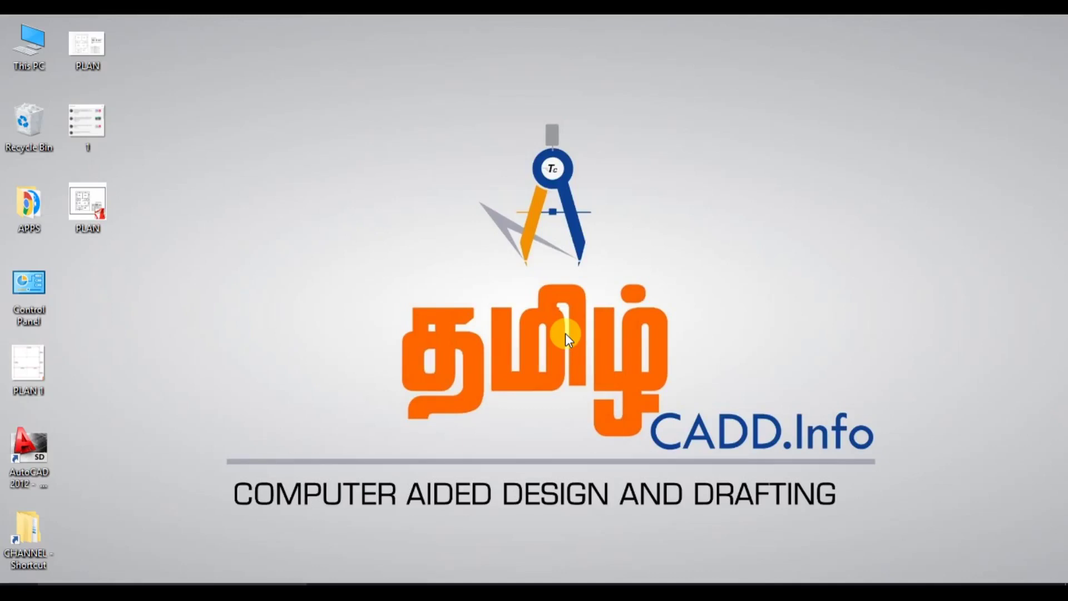
Launch AutoCAD 2012 from the Windows desktop shortcut.
left_click(453, 584)
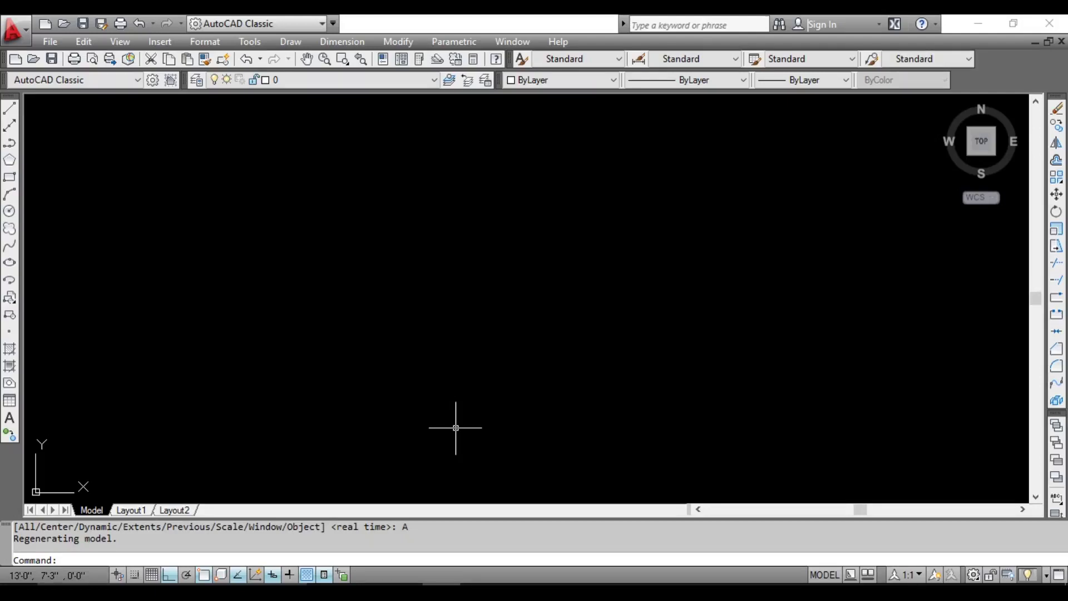
Enter the UN alias to start the UNITS command.
type("UN")
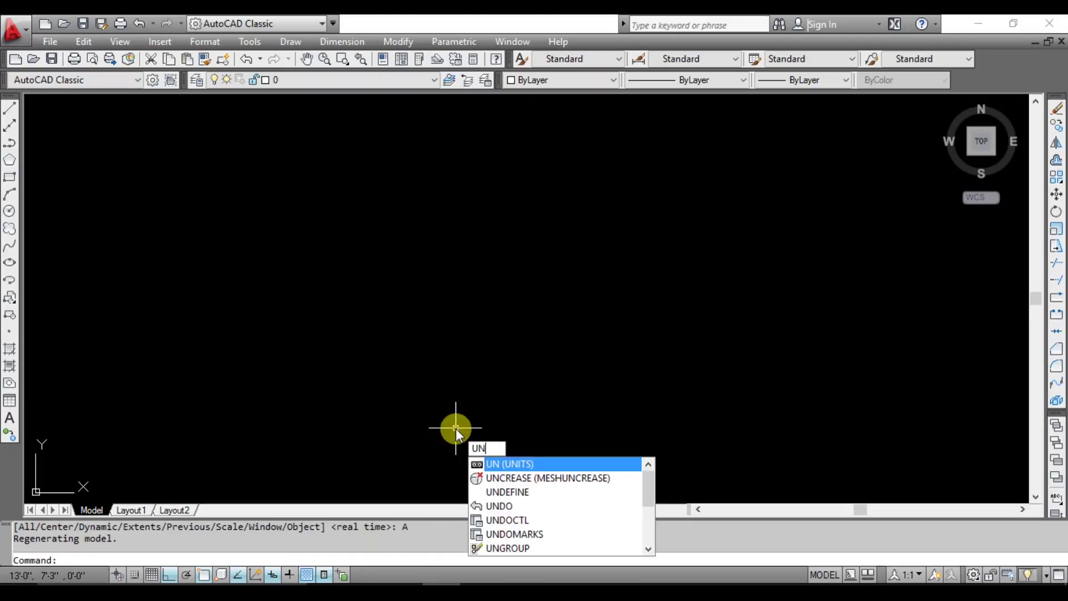
Open Drawing Units and set length type Scientific with 0E+01 precision.
key("Return")
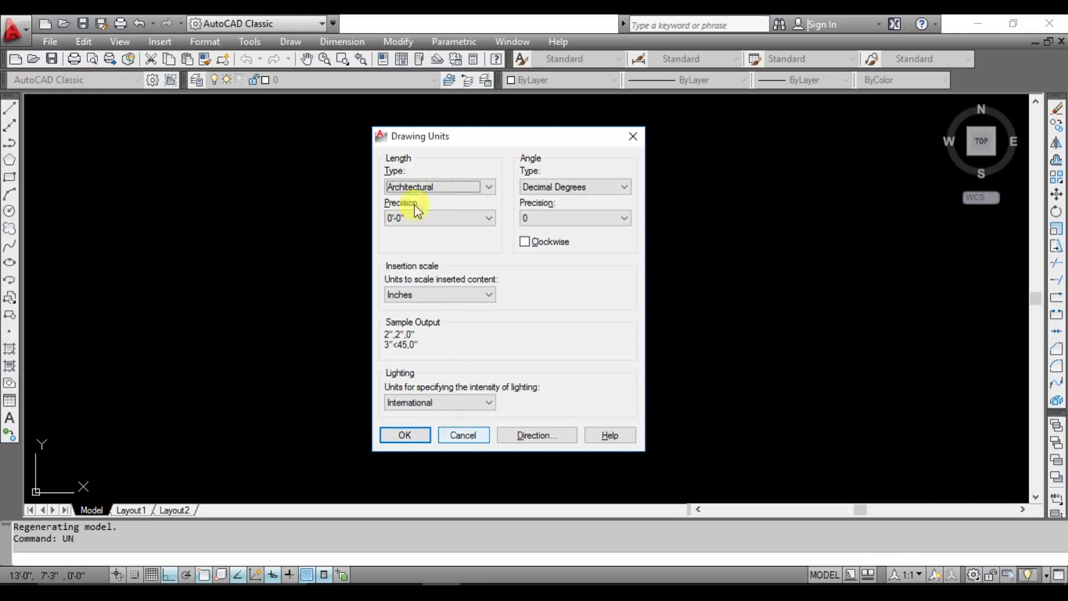
left_click_drag(440, 136, 430, 139)
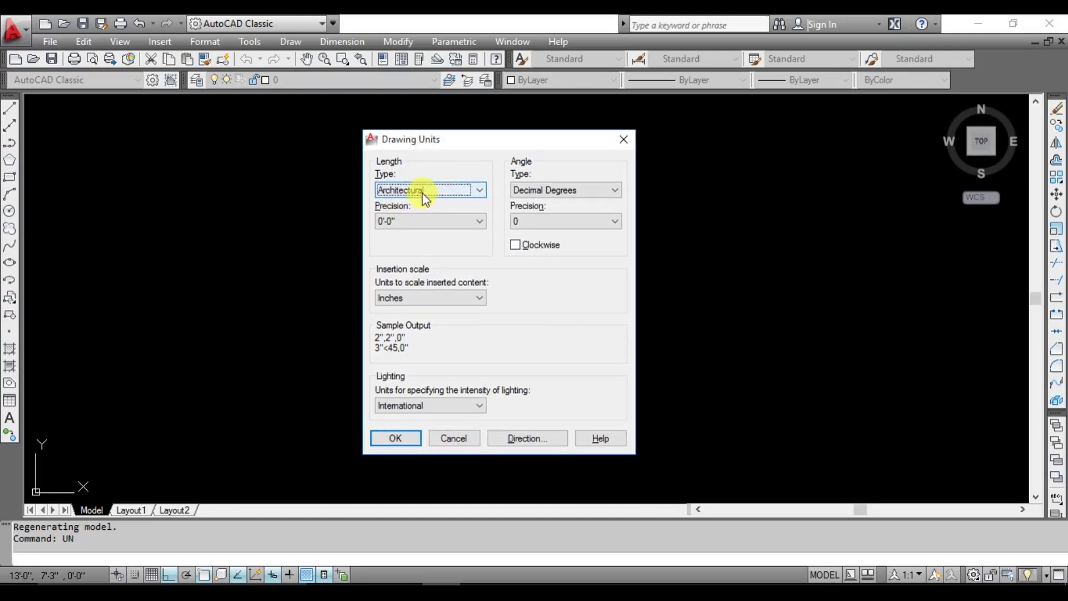
left_click(424, 192)
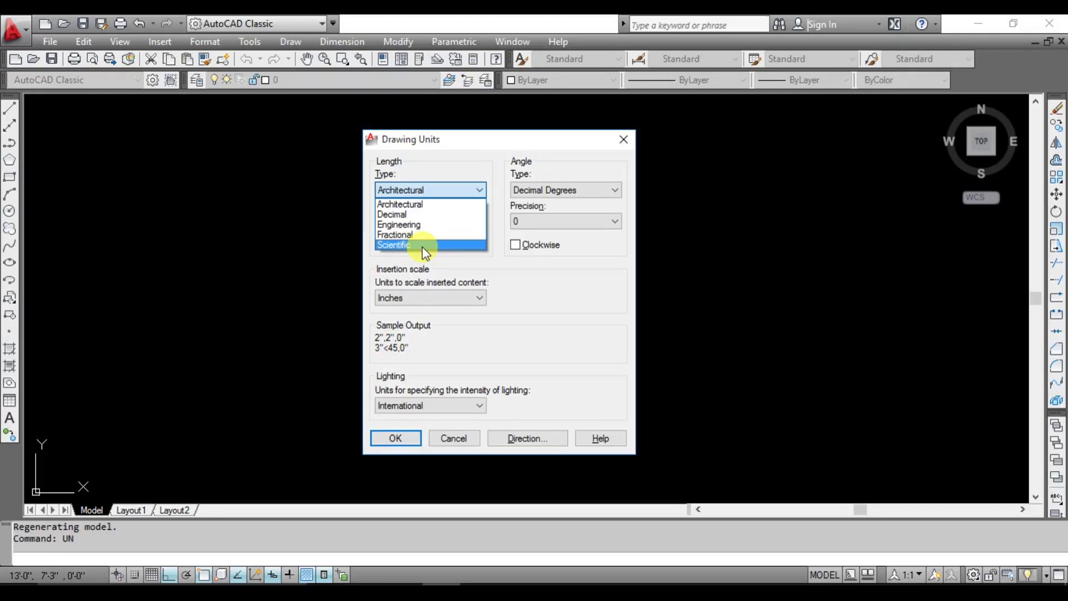
left_click(423, 245)
left_click(409, 222)
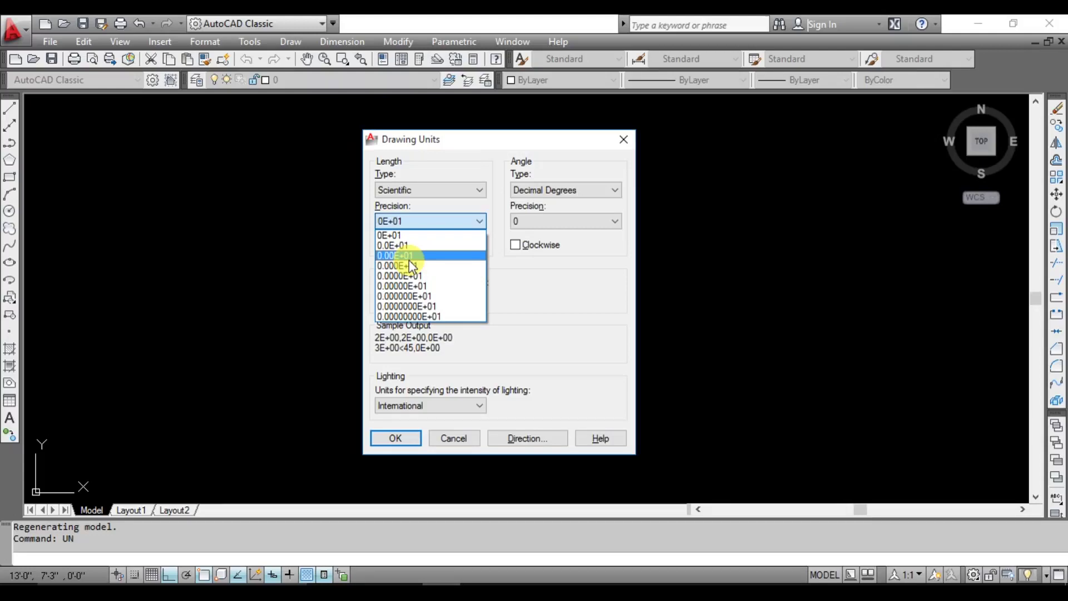
left_click(478, 223)
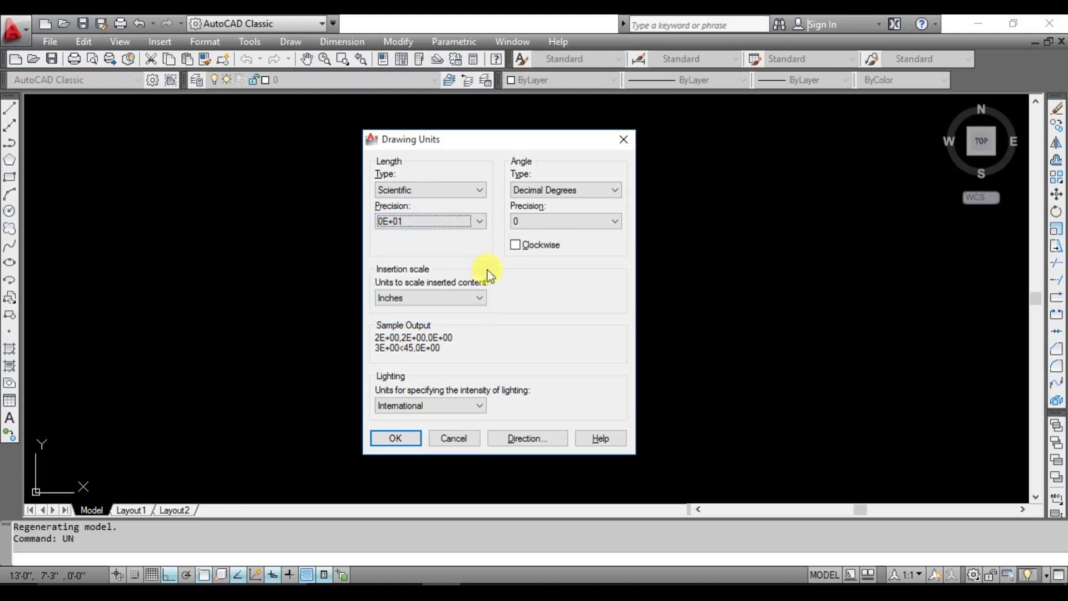
Set length type to Architectural with 0'-0" precision and Inches insertion scale.
left_click(418, 299)
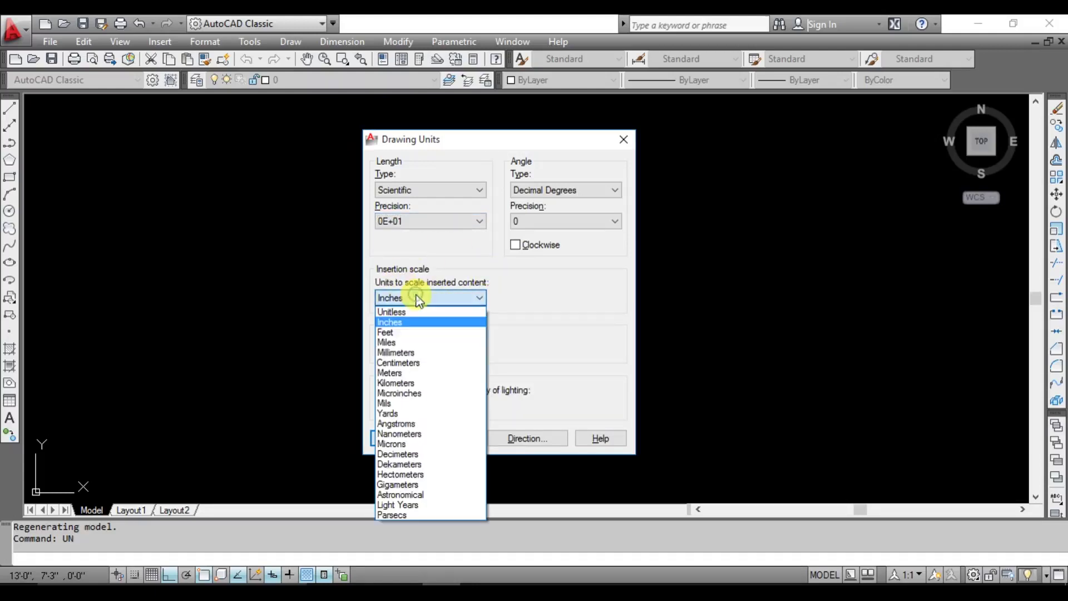
left_click(406, 192)
left_click(409, 191)
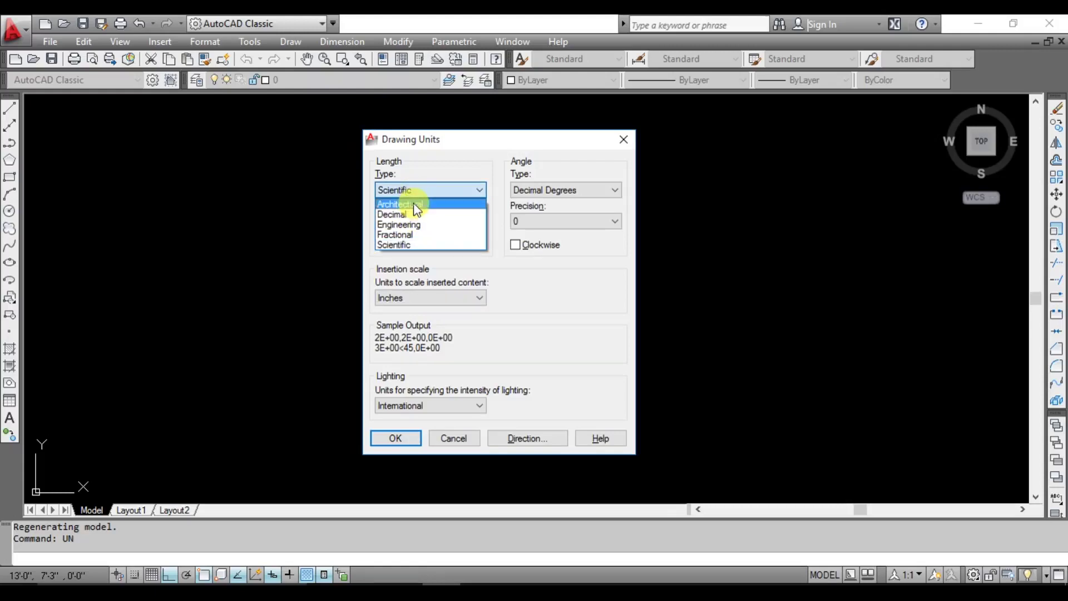
left_click(412, 202)
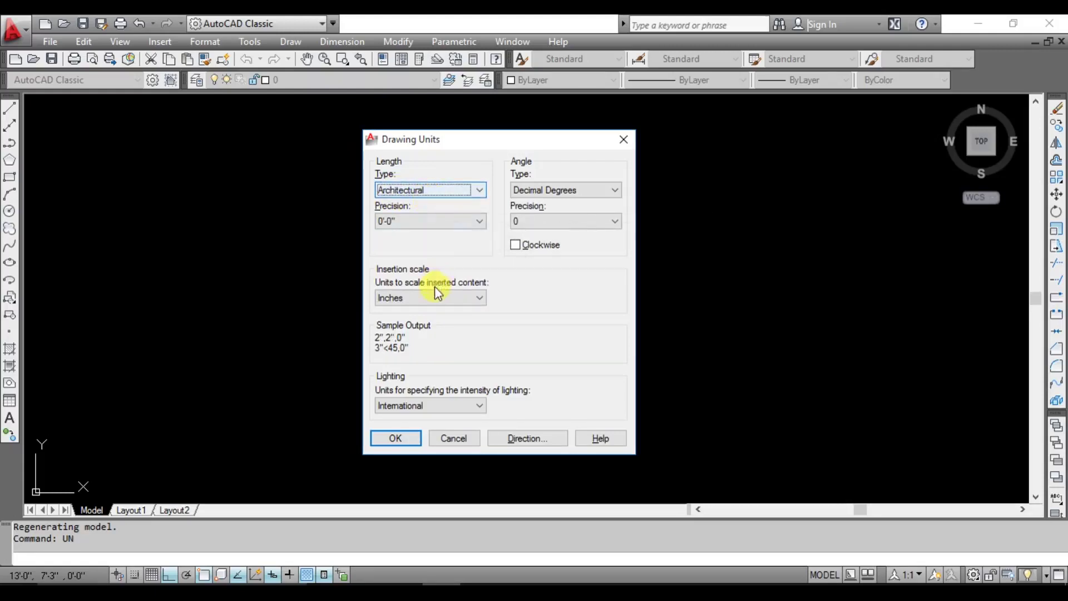
left_click(430, 300)
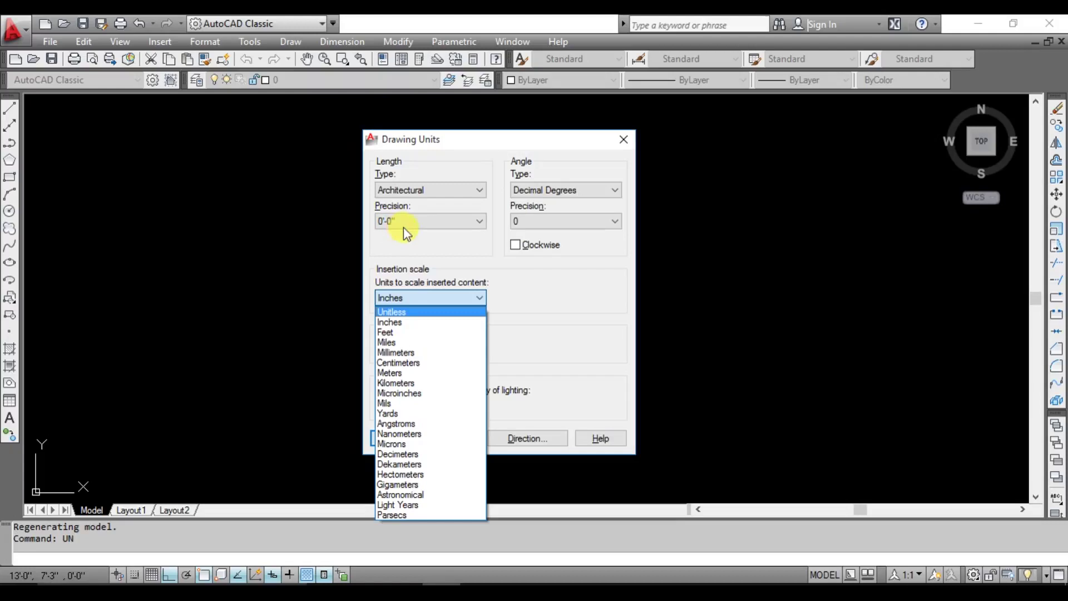
left_click(431, 256)
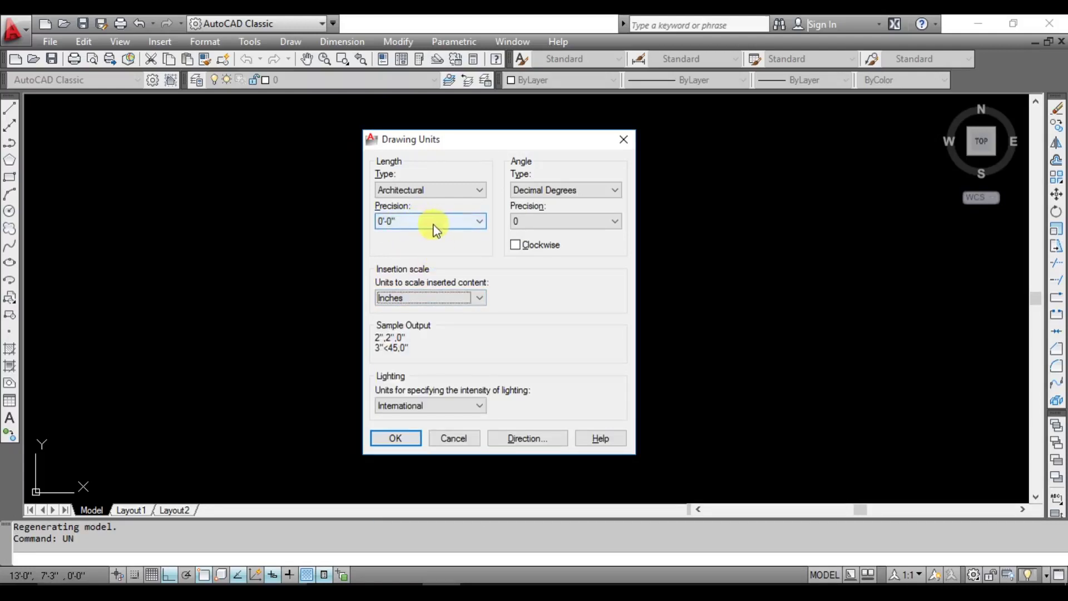
left_click(433, 223)
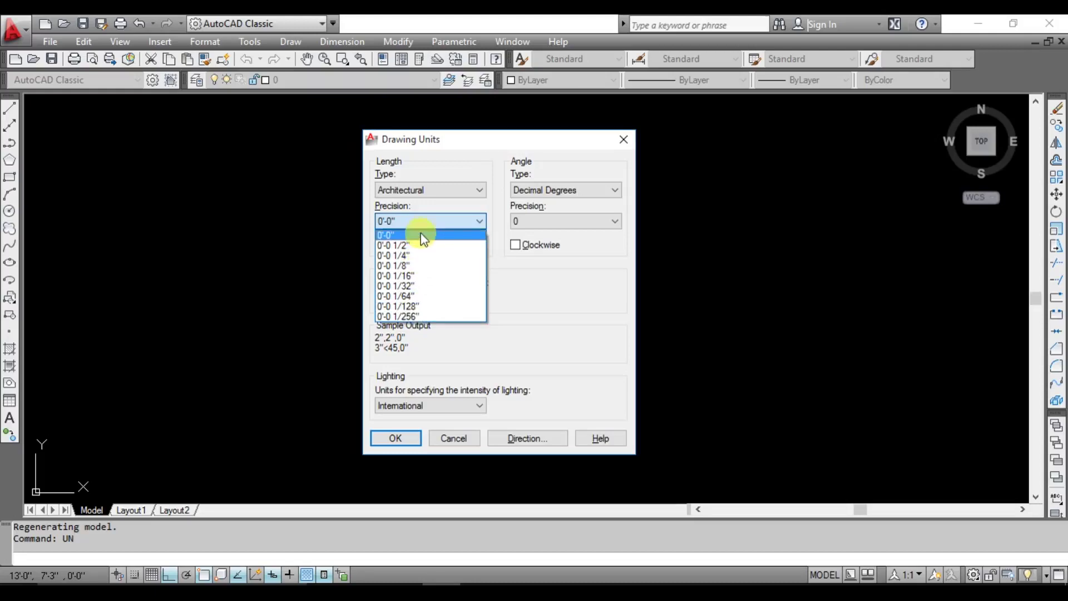
left_click(420, 235)
Switch the length type back to Decimal with precision 0.
left_click(423, 190)
left_click(422, 210)
left_click(406, 220)
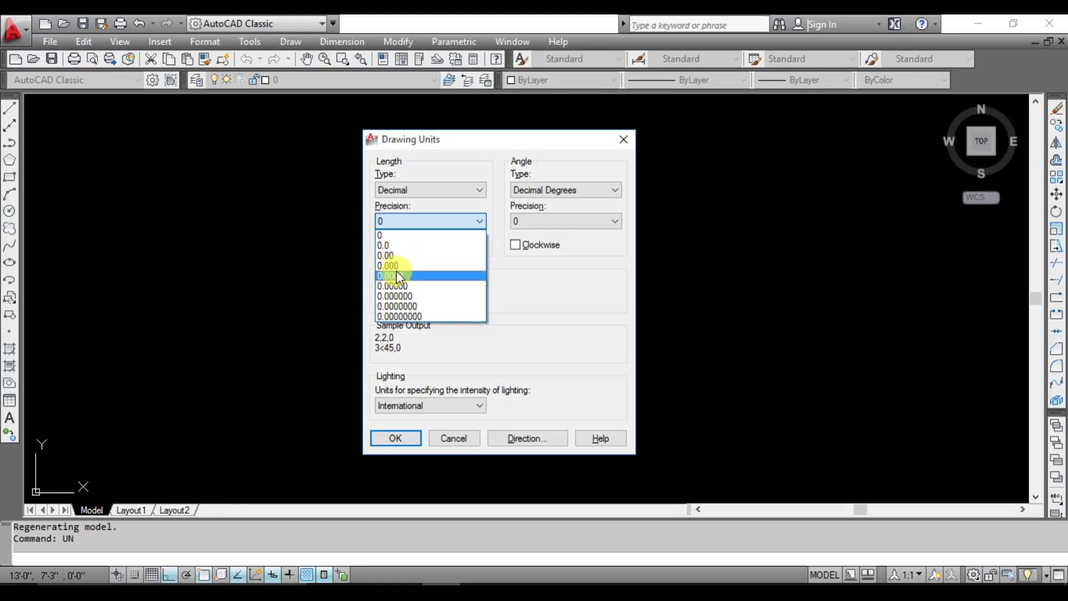
left_click(399, 222)
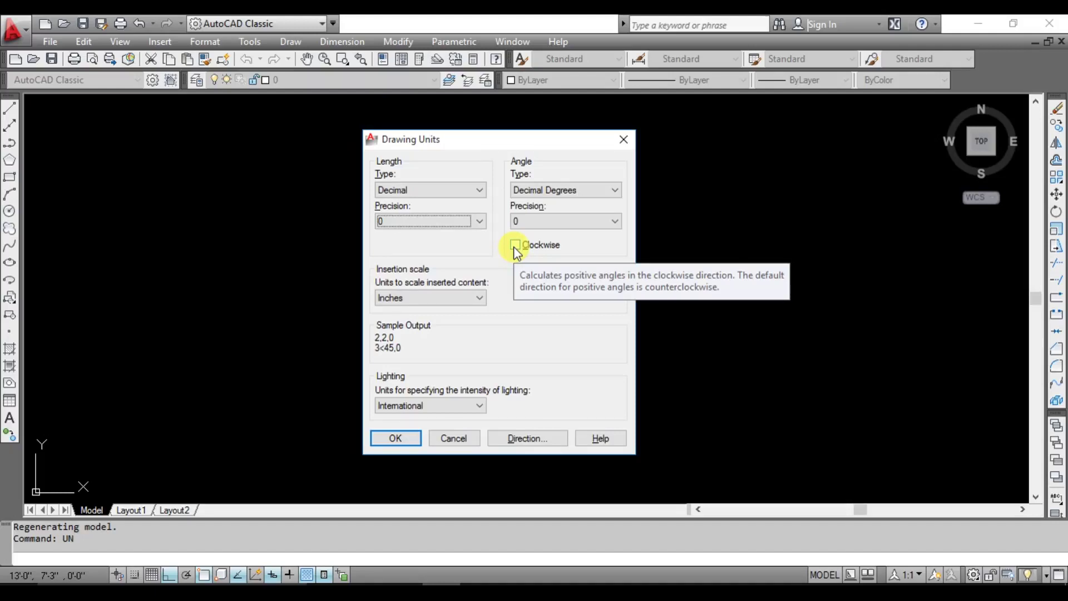
Open Direction Control to check the East base angle of 0.00.
left_click(480, 405)
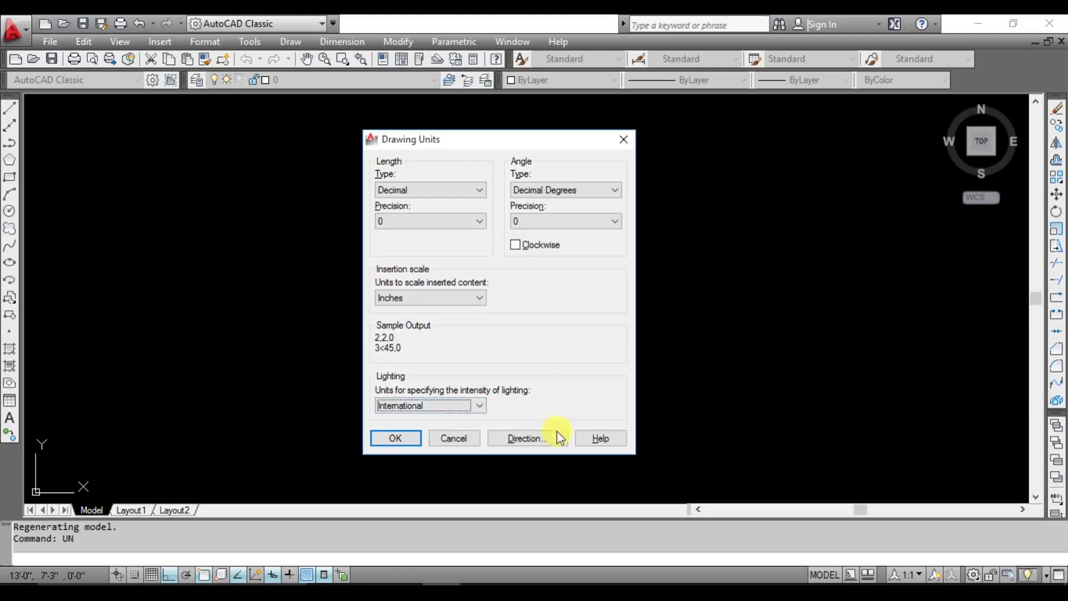
left_click(539, 444)
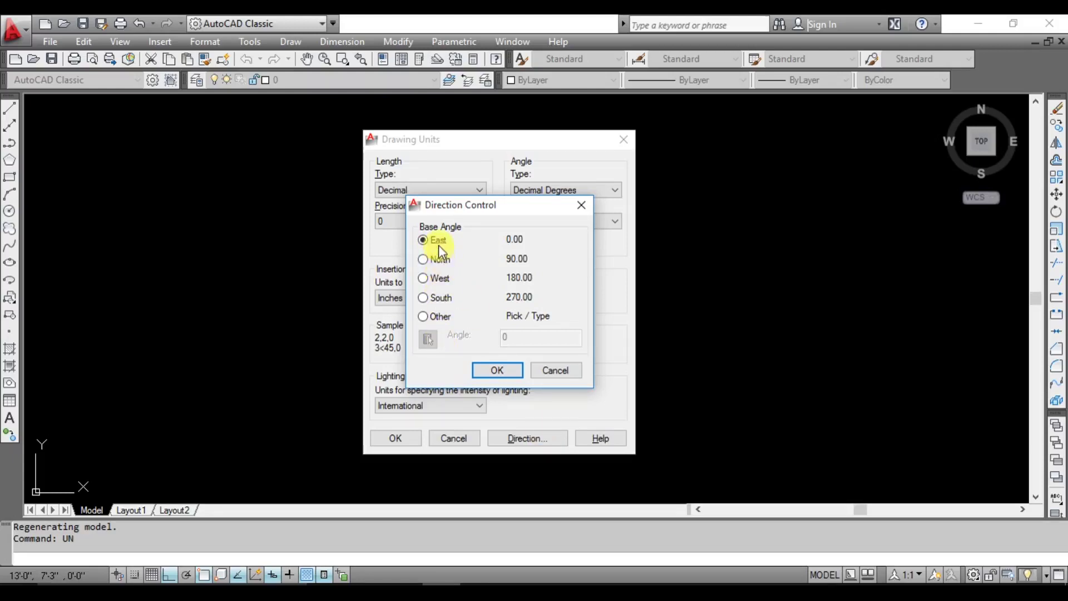
Set length units to Architectural with 0'-0" precision and confirm with OK.
key("Return")
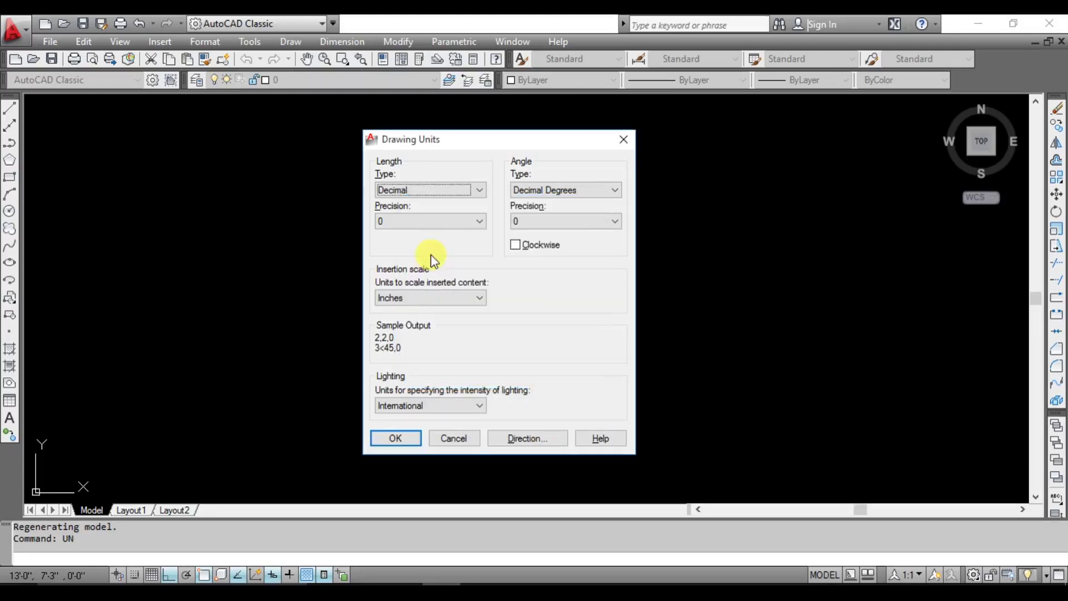
left_click(415, 194)
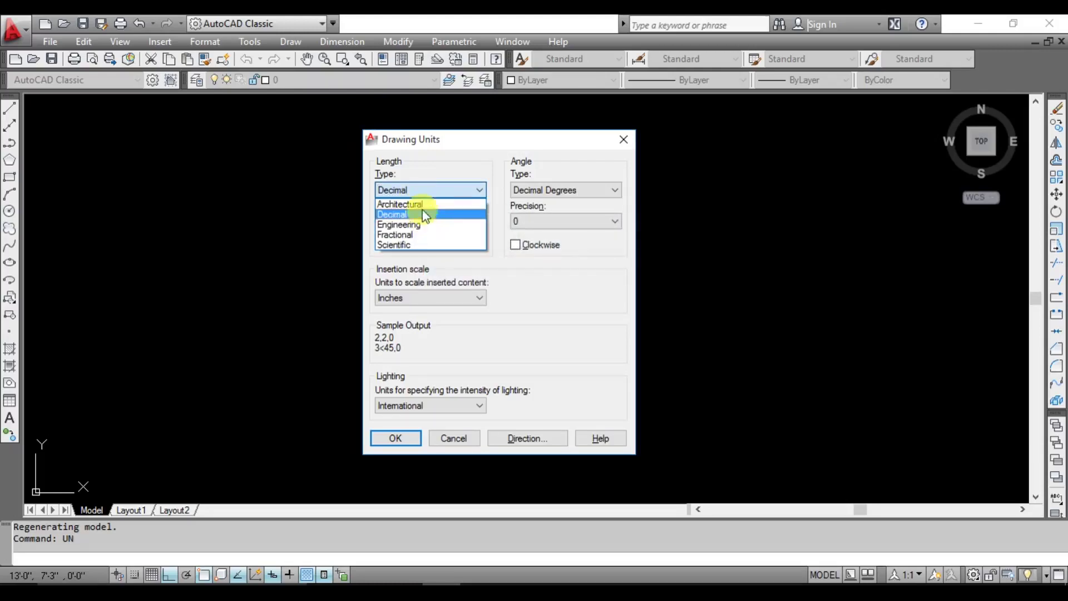
left_click(425, 203)
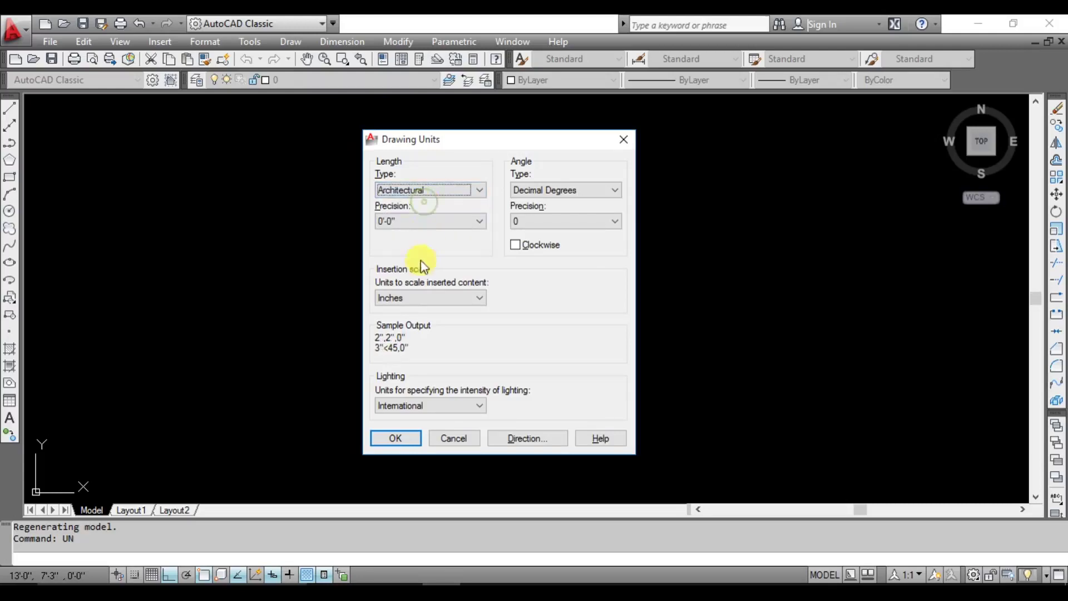
left_click(401, 437)
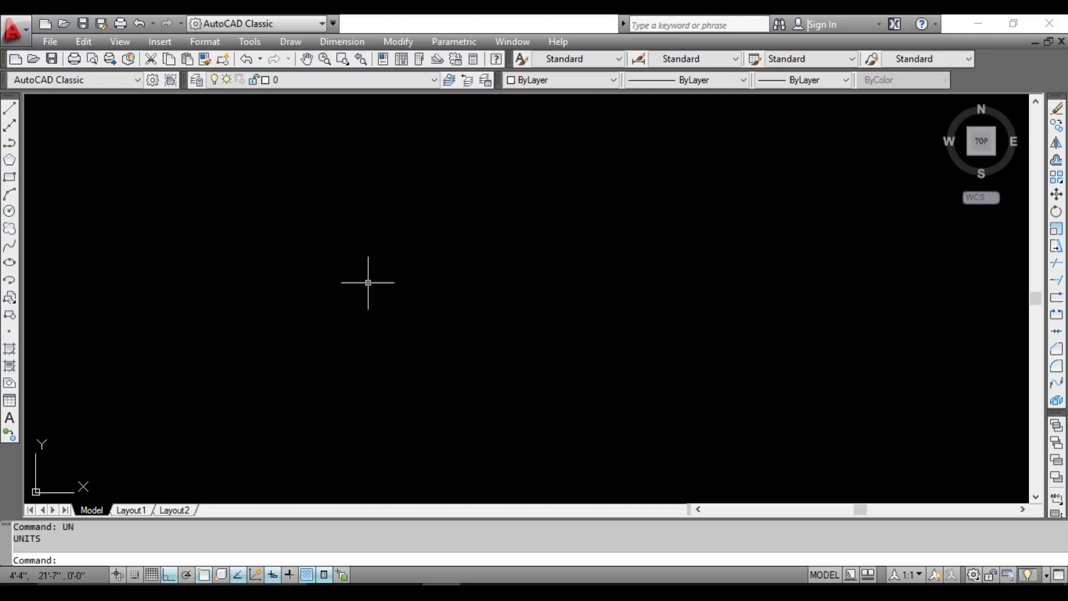
Use LIMITS to keep lower-left at 0,0 and set upper-right to 50',50'.
type("LIMITS")
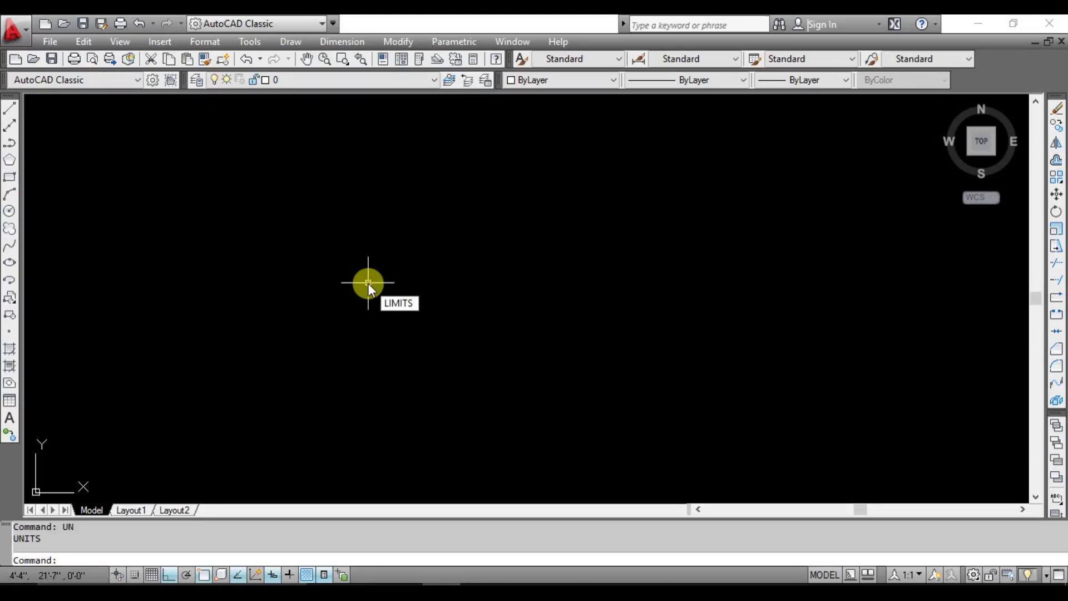
key("Return")
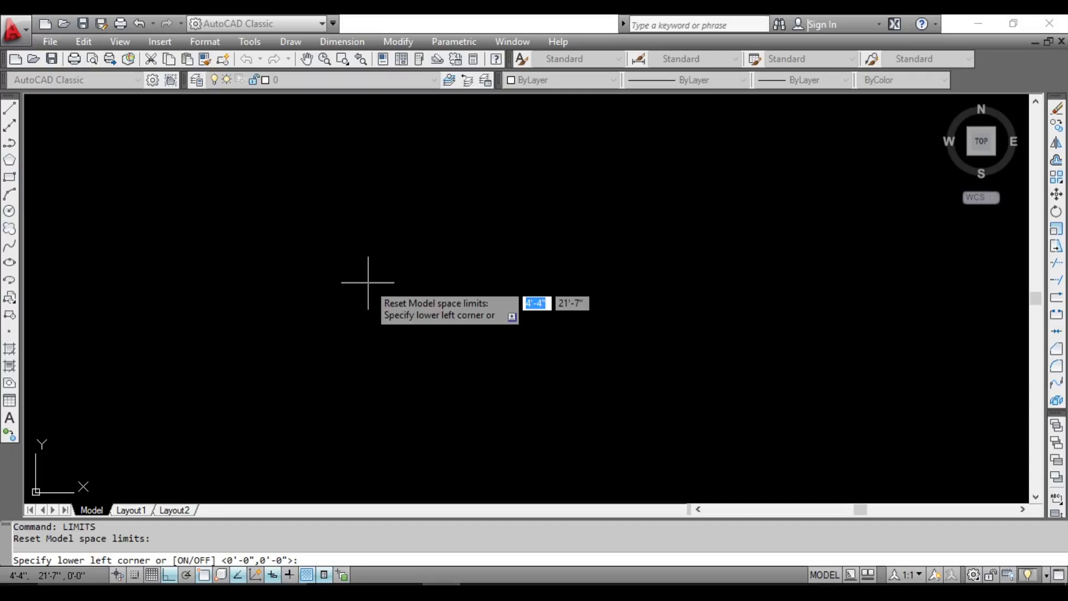
key("Return")
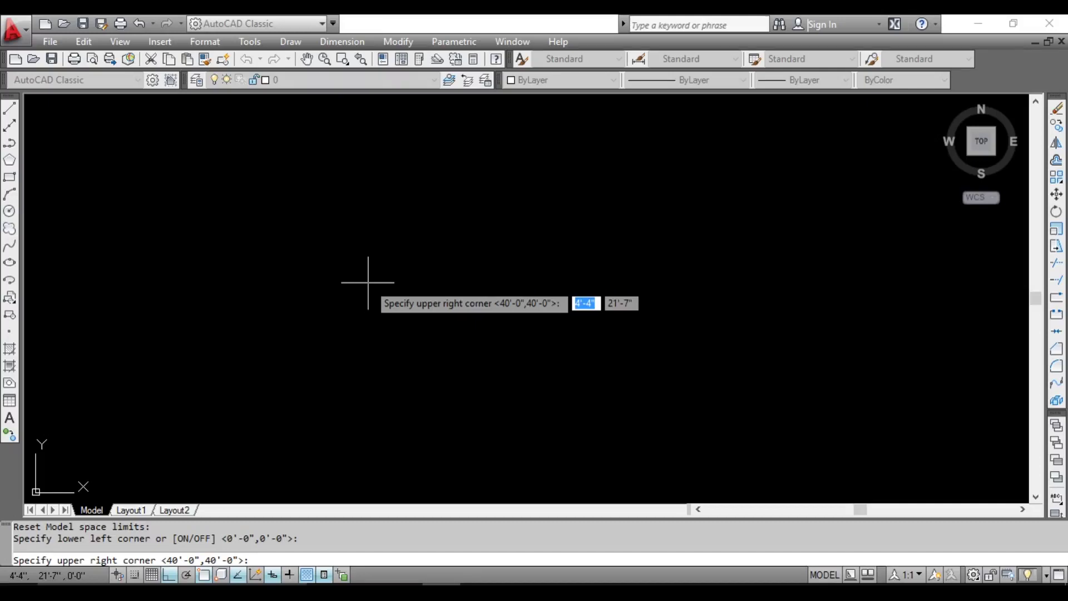
type("50")
key("Tab")
type("50'")
key("Return")
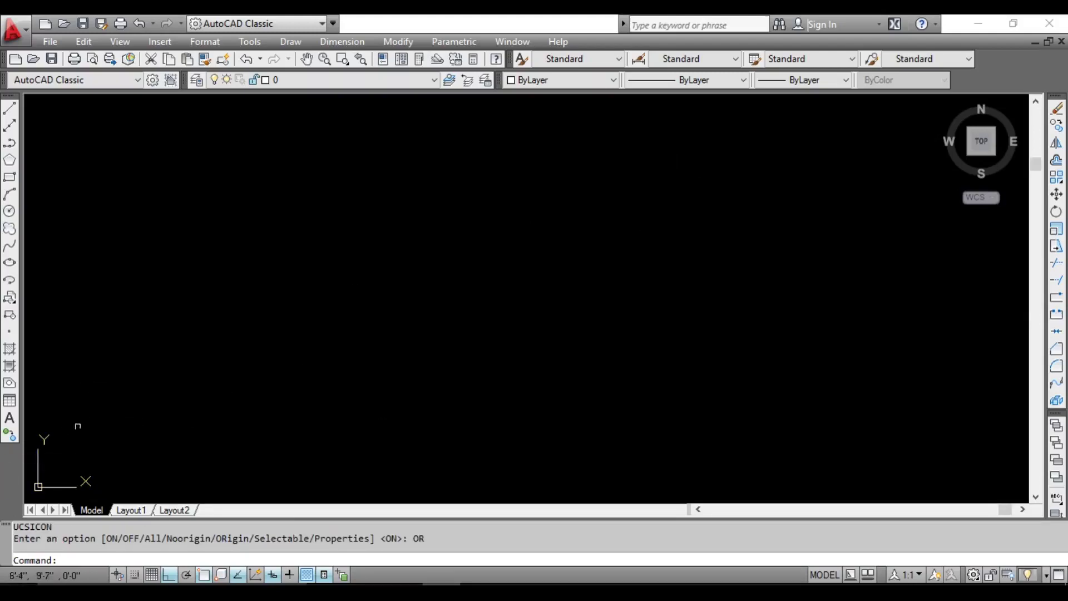
Set the UCS icon to Noorigin so it stays in the lower-left corner.
middle_click_drag(152, 428, 671, 264)
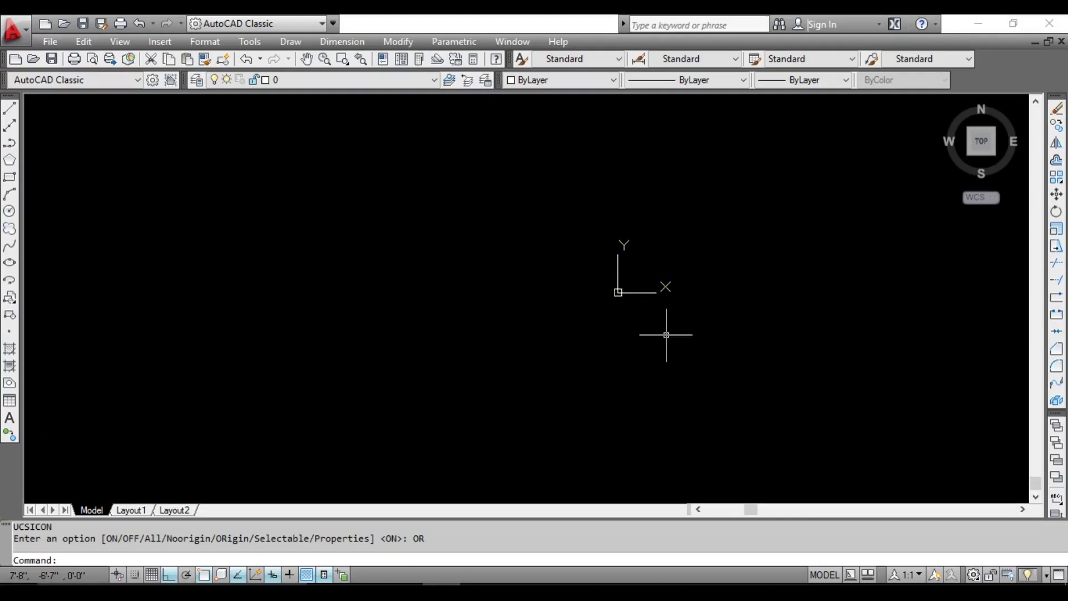
type("UCSICON")
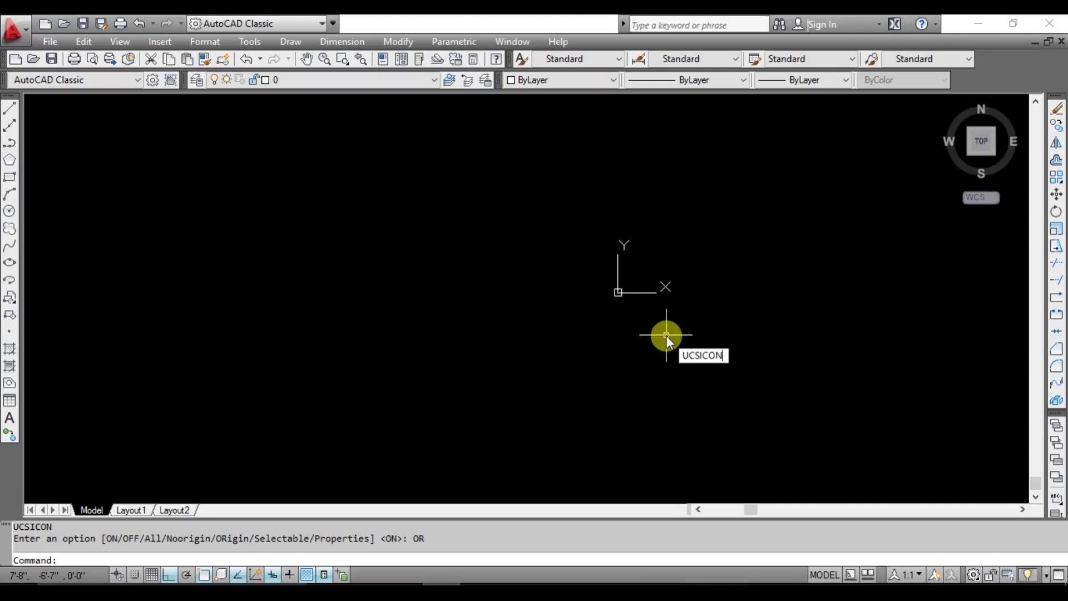
key("Return")
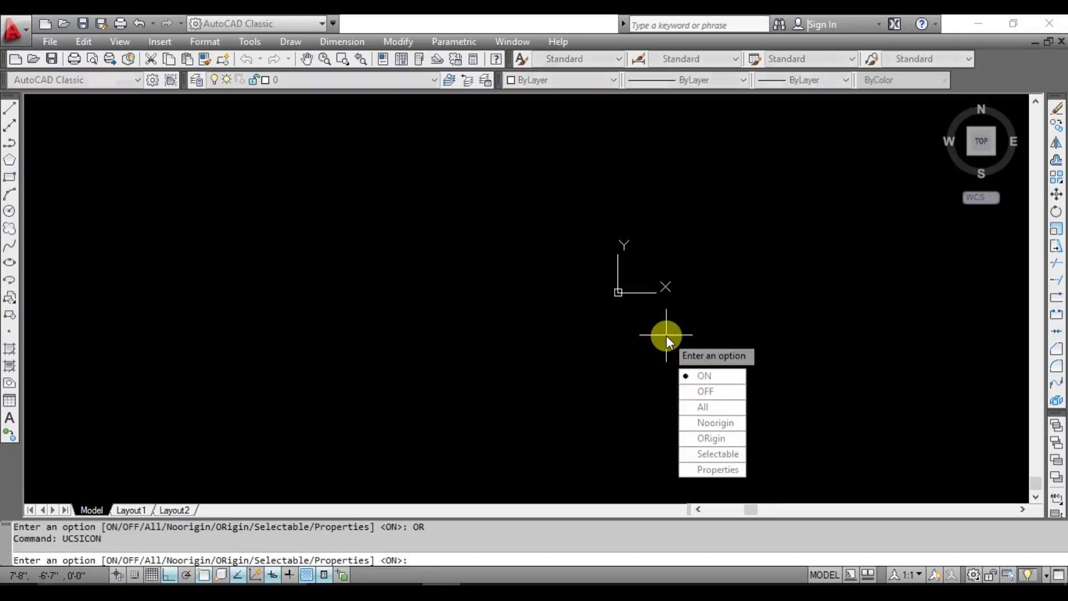
left_click(704, 422)
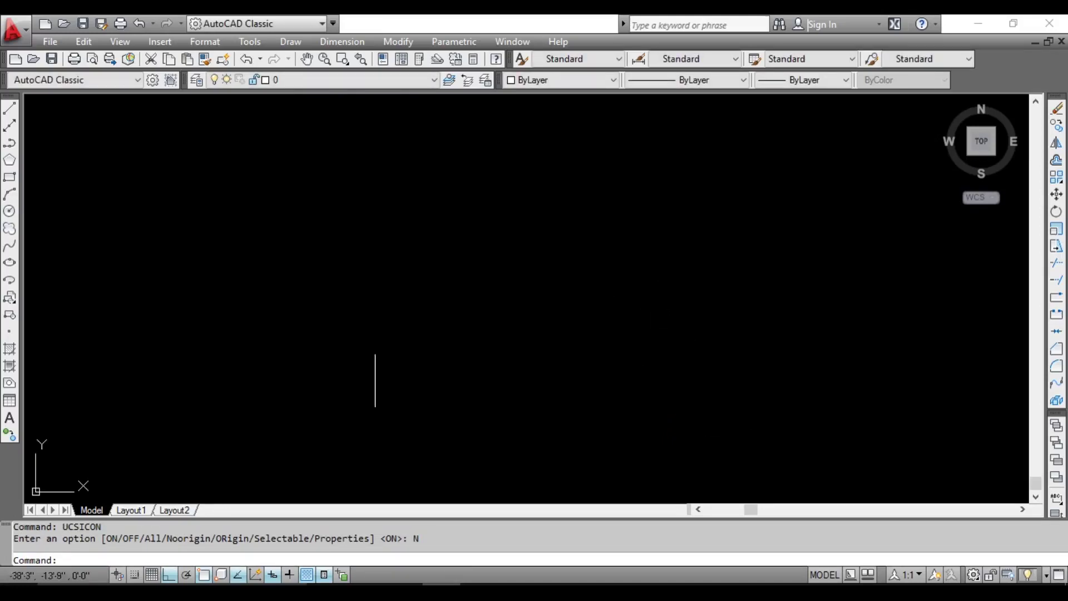
left_click_drag(35, 492, 336, 350)
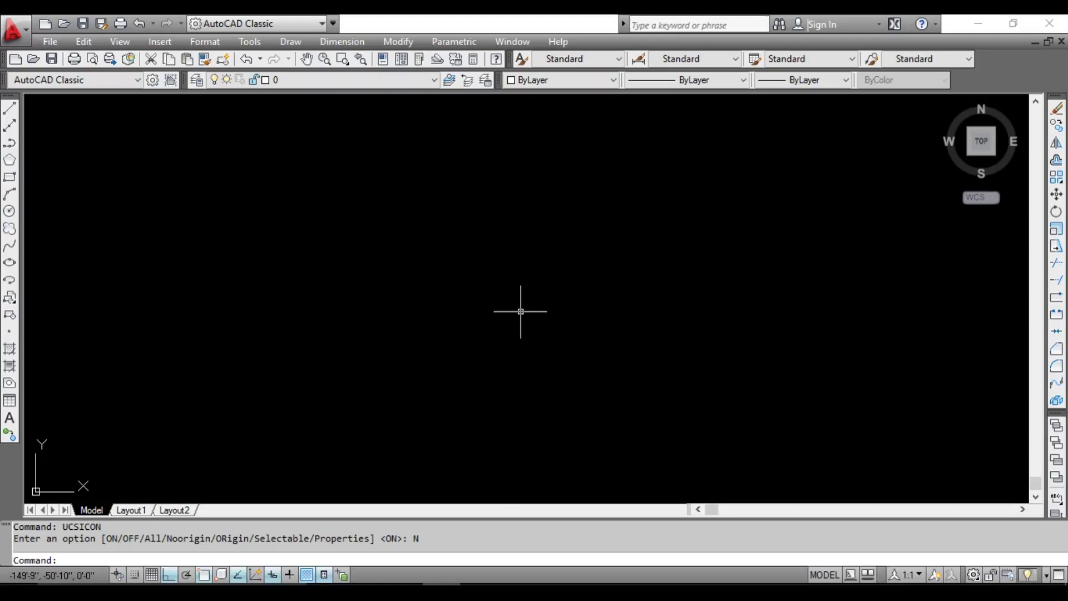
Zoom All to display the full 50',50' drawing limits.
type("z")
key("Return")
type("a")
key("Return")
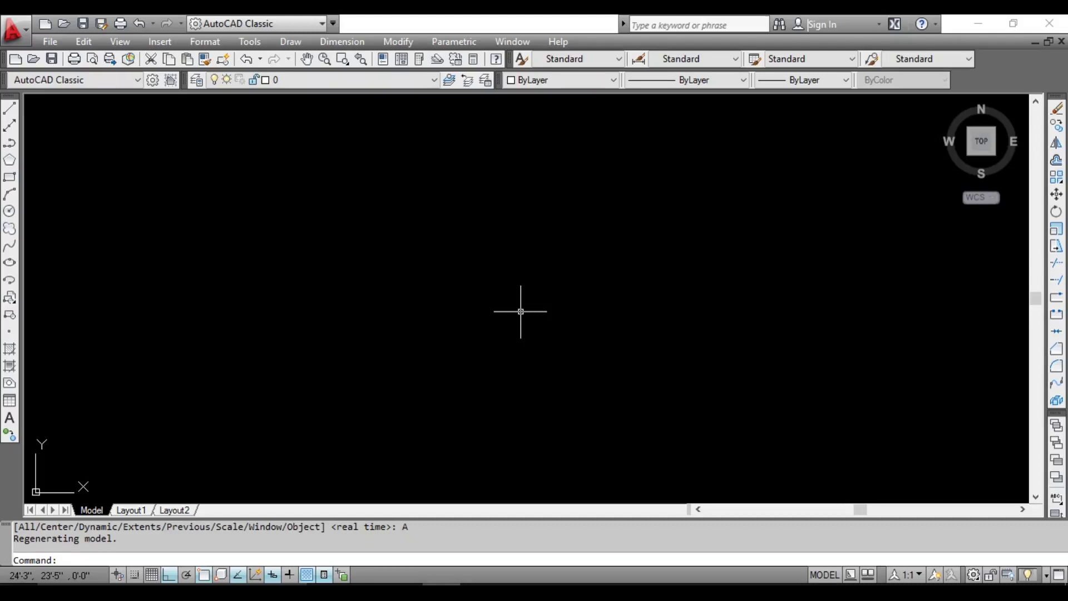
type("z")
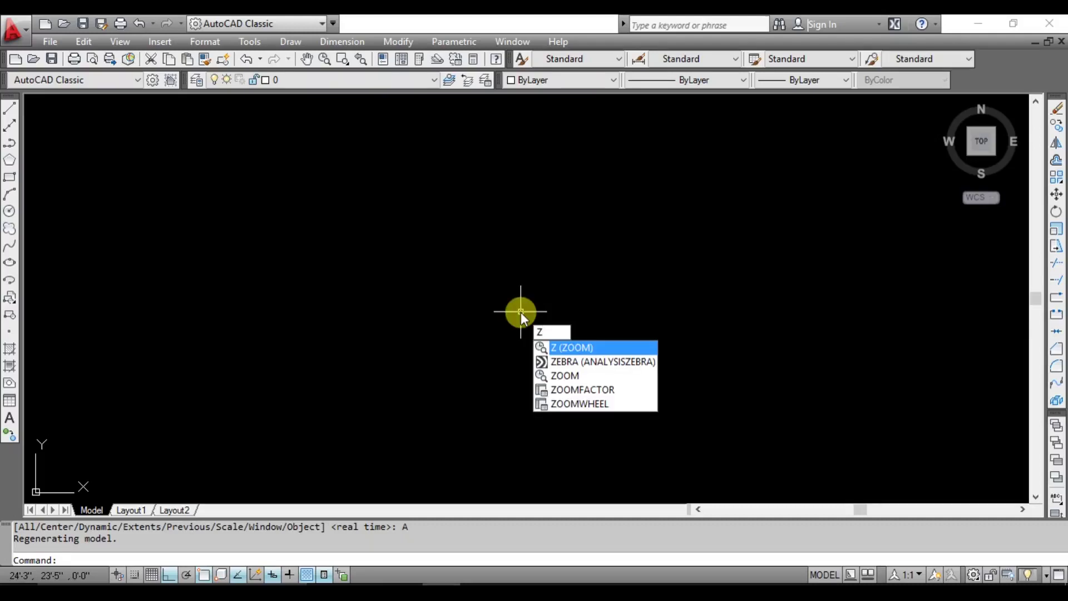
key("Return")
type("A")
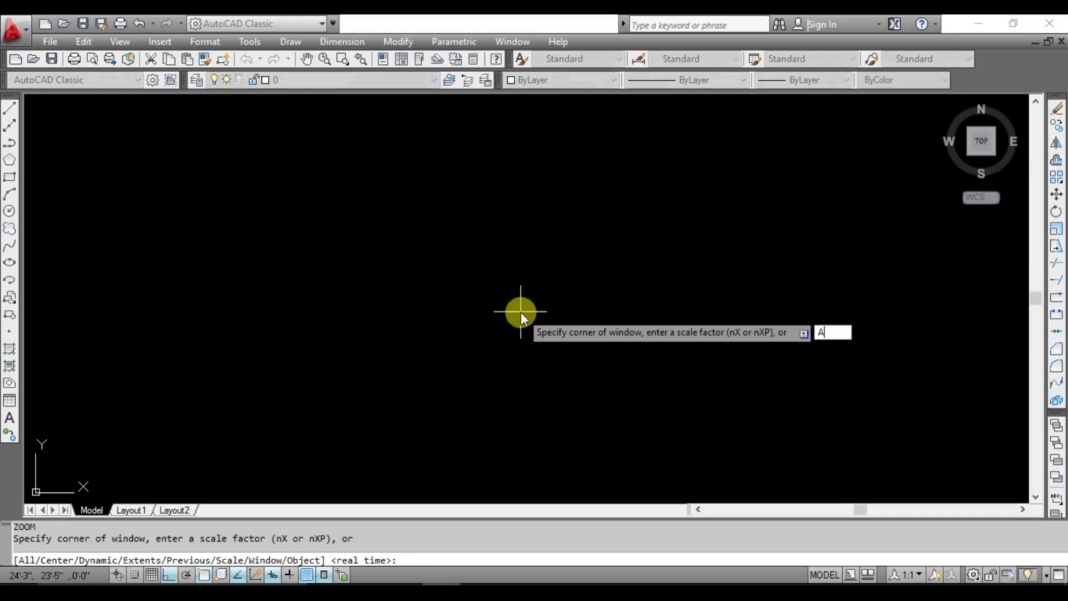
key("Return")
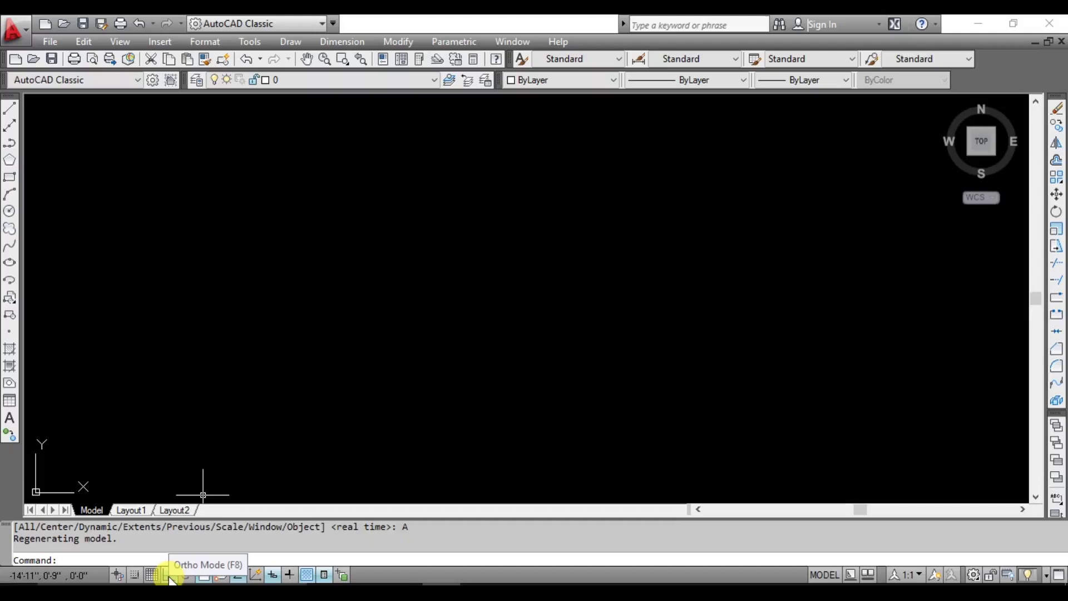
left_click(9, 107)
Start a line, toggle Ortho off and back on, then cancel without drawing.
left_click(267, 221)
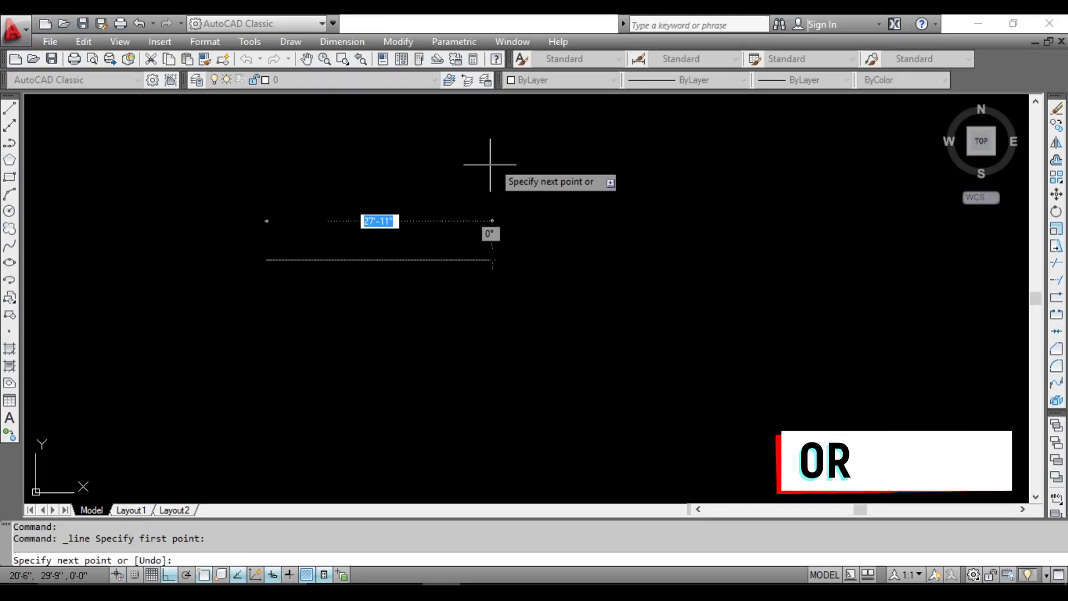
left_click(170, 575)
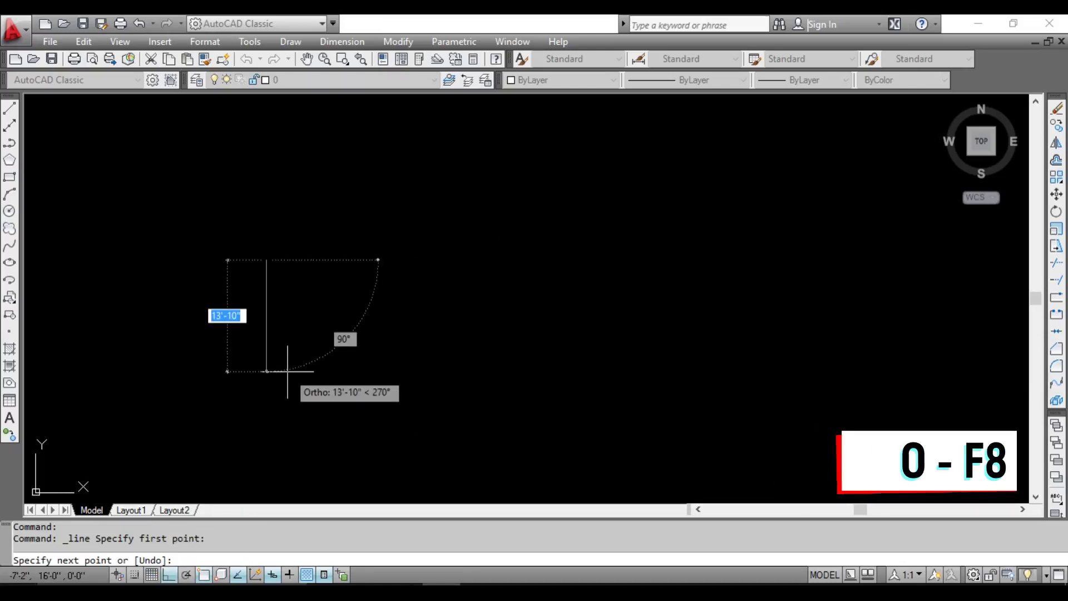
left_click(169, 575)
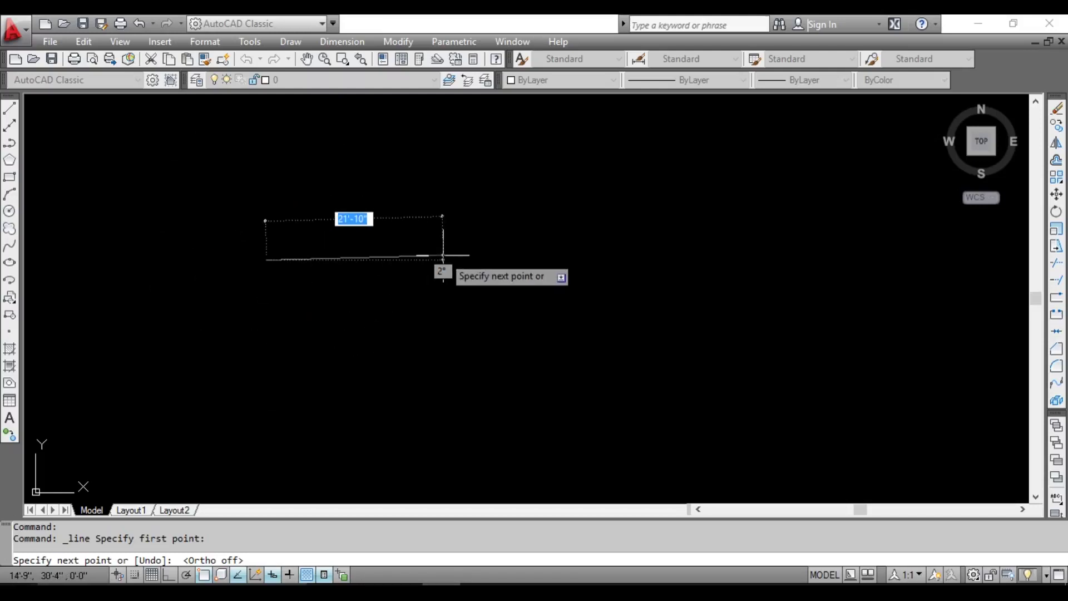
left_click(167, 575)
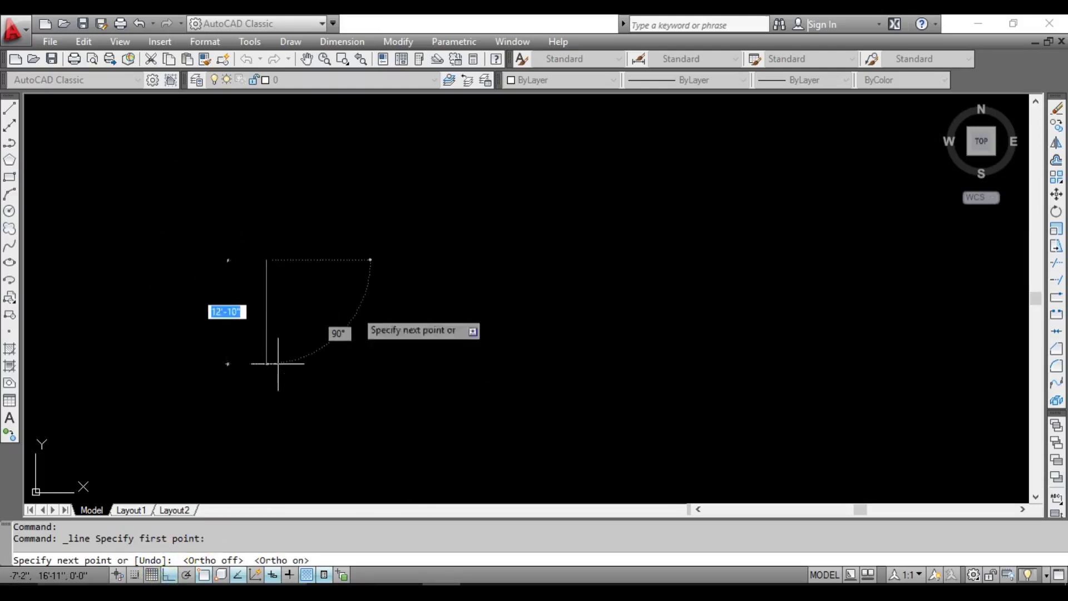
key("Escape")
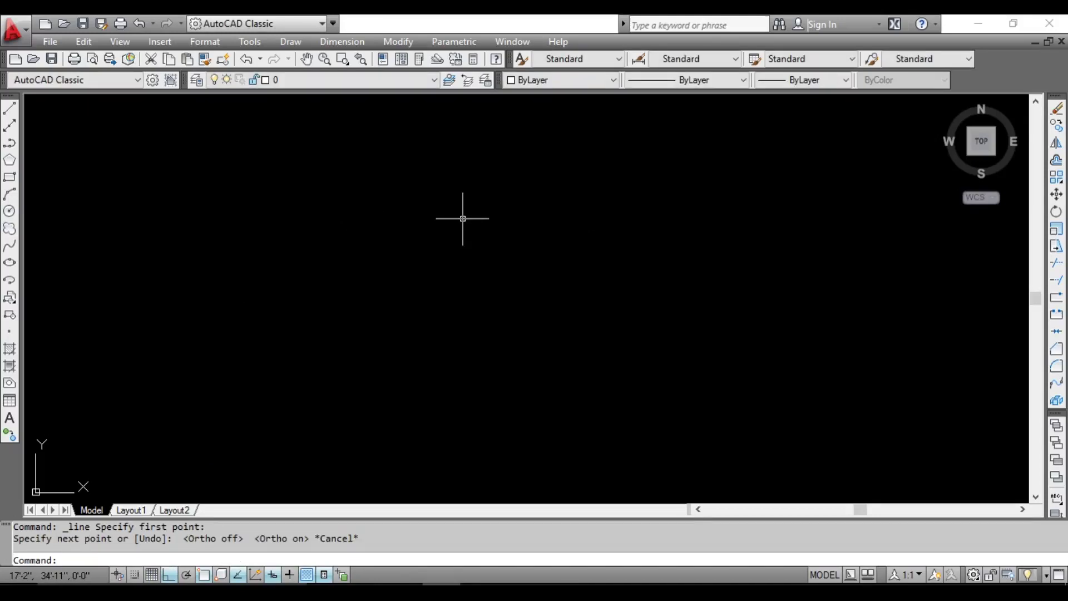